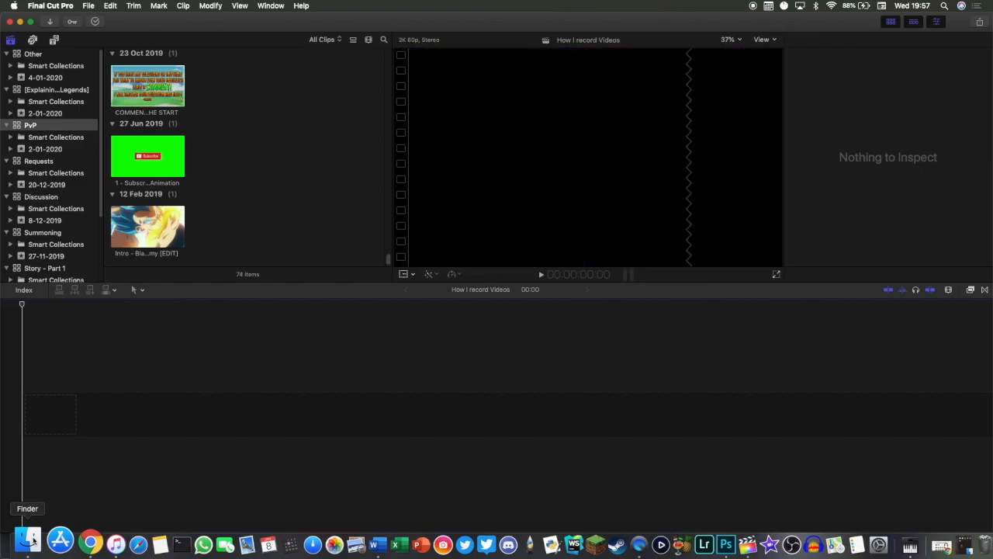
# - Open NEW VIDEO BORDER.psd from the 2. Borders folder in Photoshop and bring its lower layers into view
pyautogui.click(33, 540)
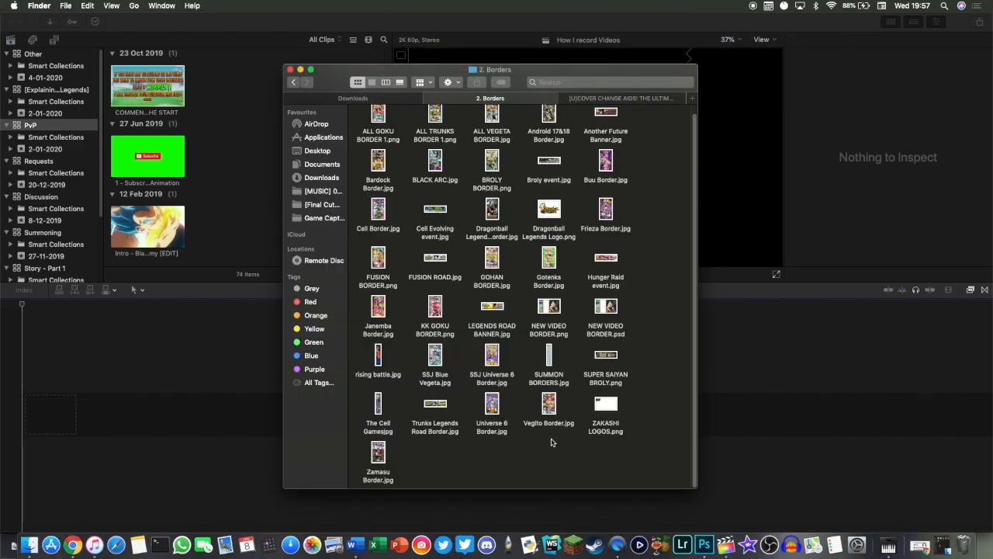
pyautogui.scroll(1, 512, 419)
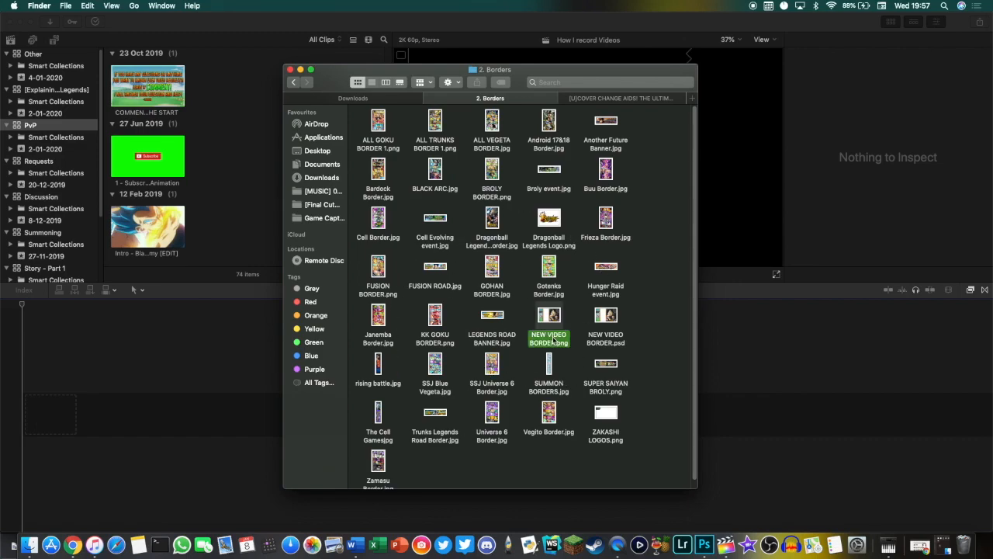
pyautogui.rightClick(609, 326)
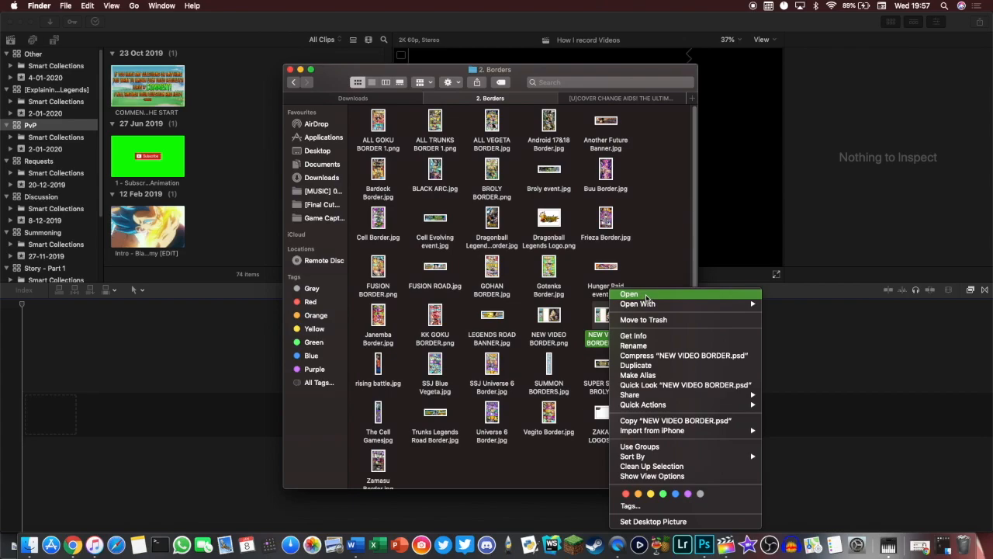
pyautogui.click(646, 294)
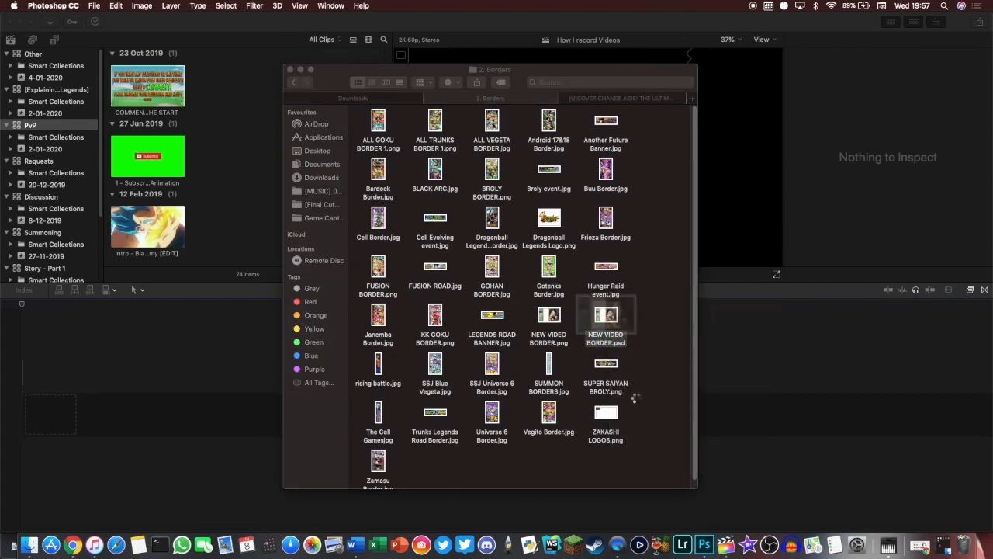
pyautogui.doubleClick(858, 115)
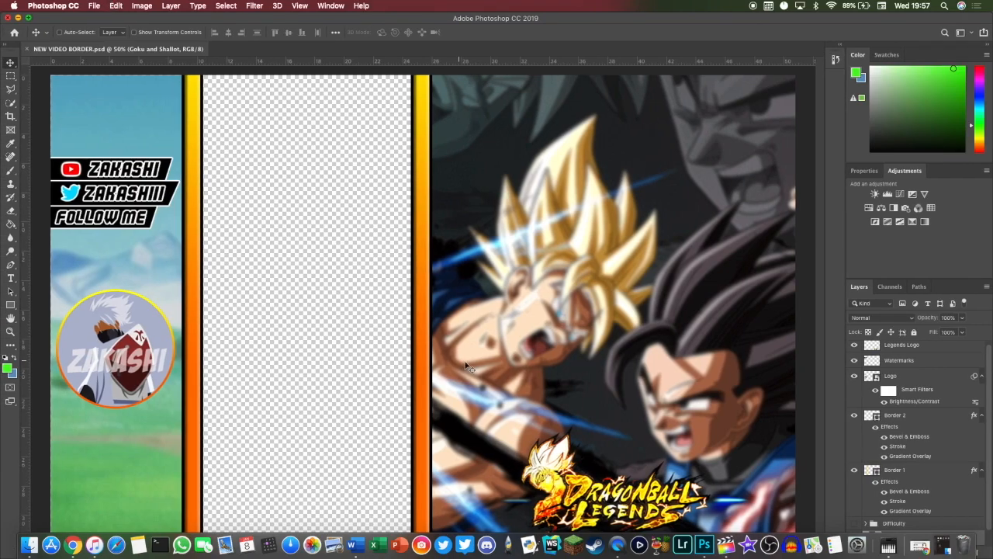
pyautogui.scroll(-1, 868, 417)
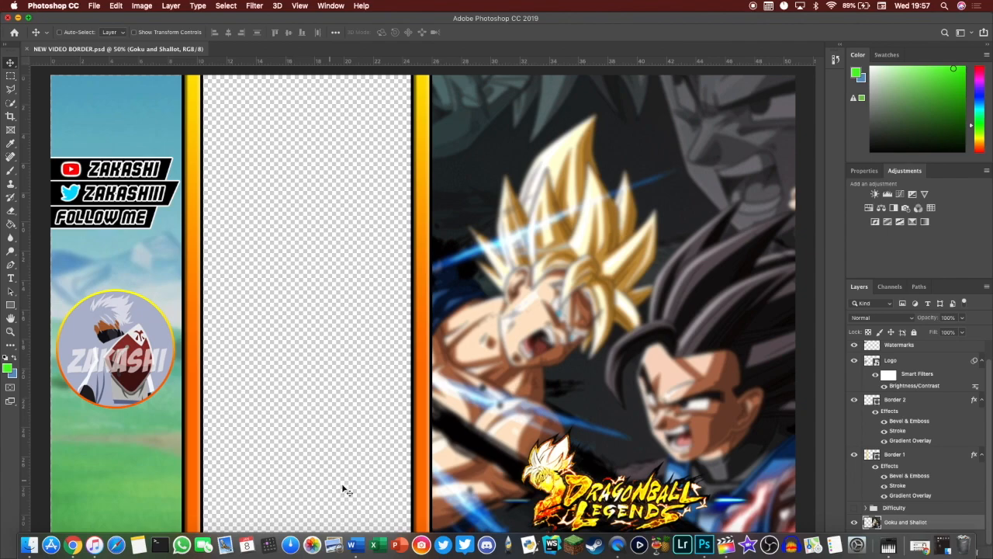
# - Open the iPhone recording RPReplay_Final1578509100.MP4, compare it with the border's transparent gap, and close it
pyautogui.click(28, 544)
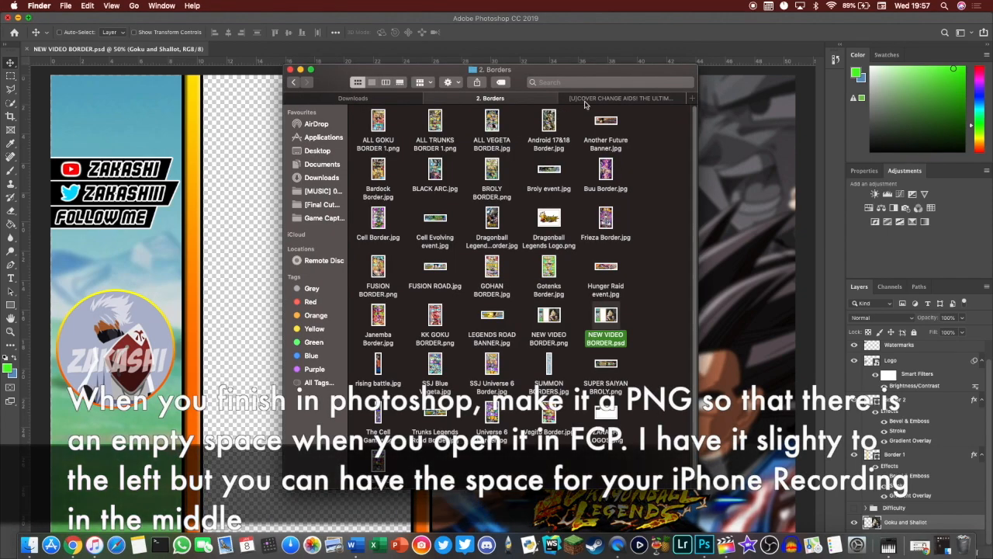
pyautogui.click(589, 99)
pyautogui.doubleClick(439, 210)
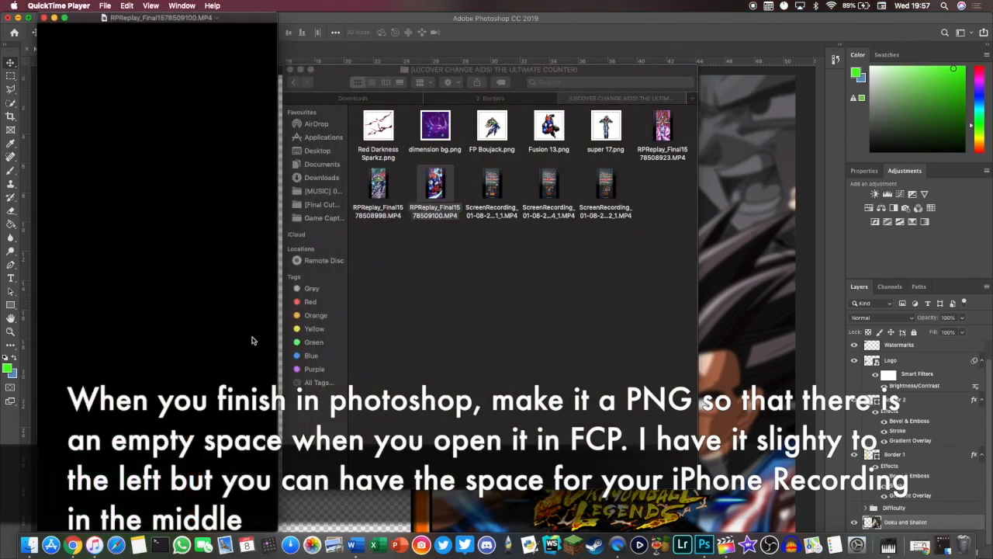
pyautogui.click(291, 69)
pyautogui.moveTo(187, 19); pyautogui.dragTo(336, 79)
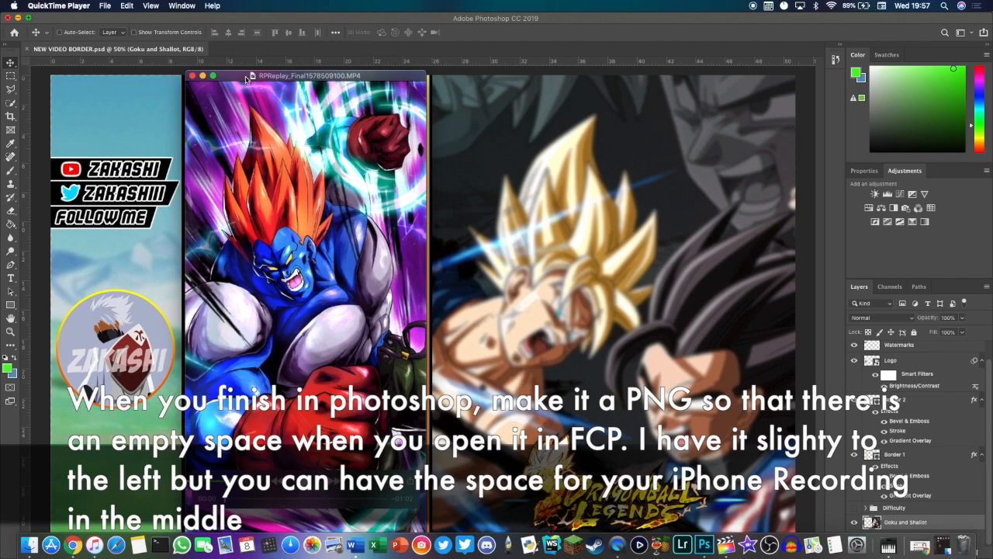
pyautogui.moveTo(246, 77); pyautogui.dragTo(250, 74)
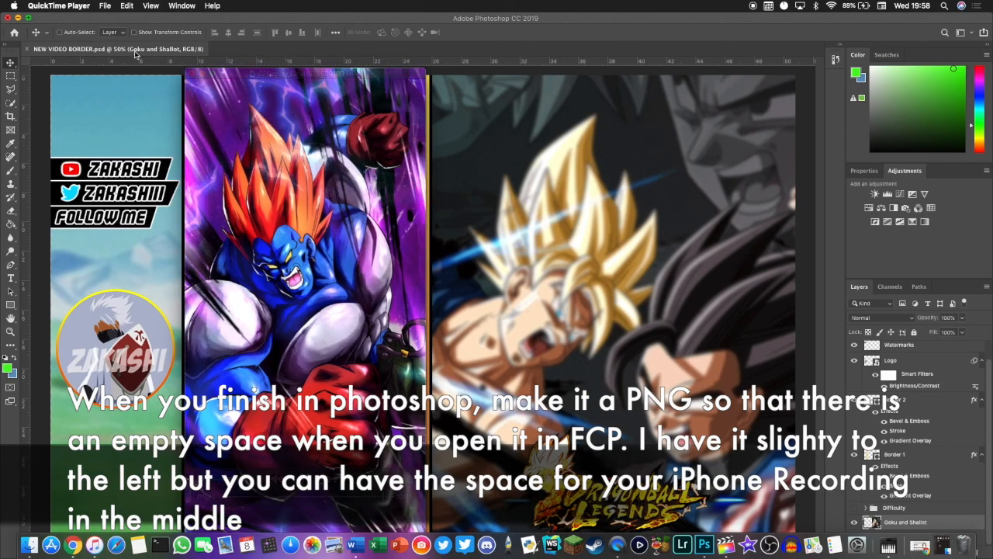
pyautogui.click(194, 74)
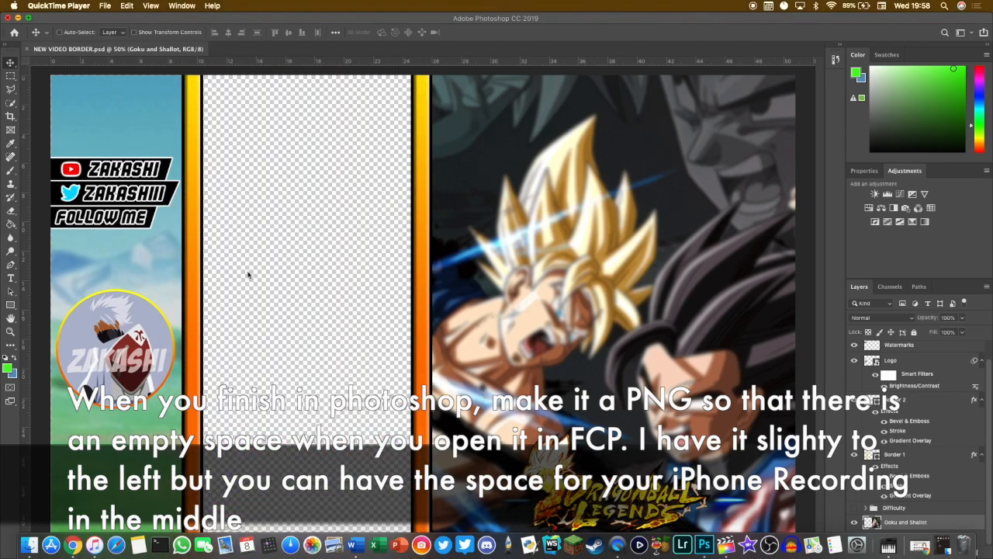
# - Try moving the Goku and Shallot artwork and the other border artwork around the canvas, then undo the moves
pyautogui.click(607, 349)
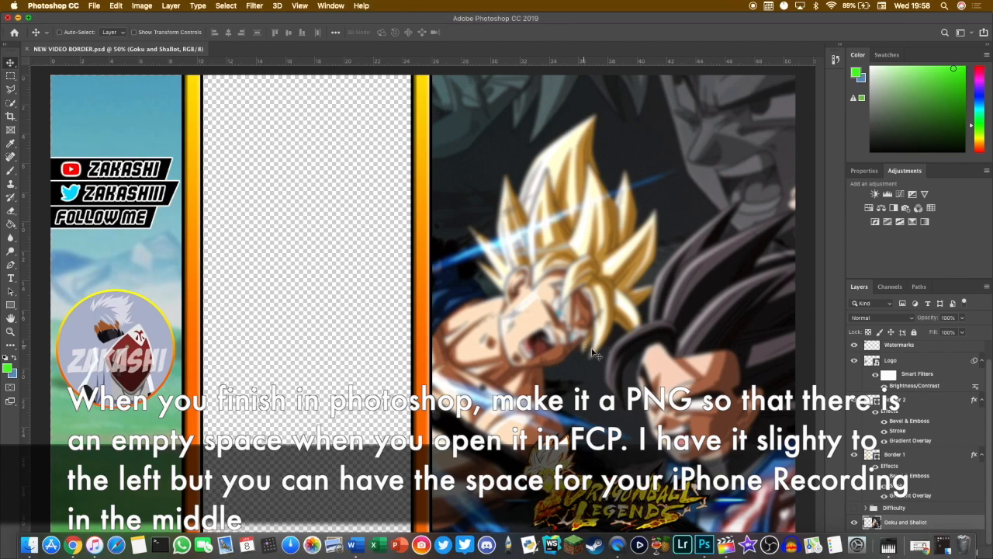
pyautogui.moveTo(610, 352); pyautogui.dragTo(715, 392)
pyautogui.moveTo(625, 399); pyautogui.dragTo(593, 453)
pyautogui.moveTo(674, 459); pyautogui.dragTo(710, 435)
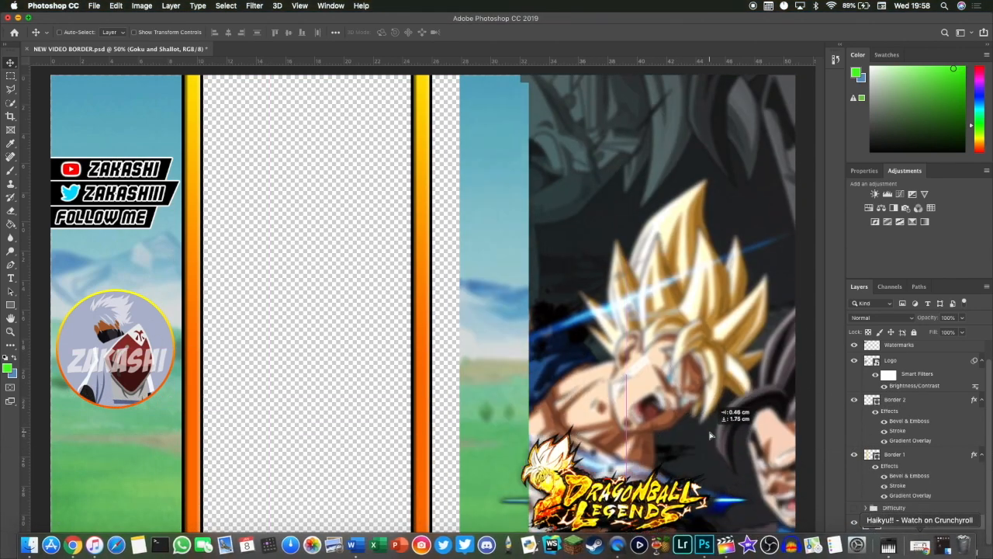
pyautogui.press('super+z')
pyautogui.moveTo(127, 342); pyautogui.dragTo(244, 337)
pyautogui.press('super+z')
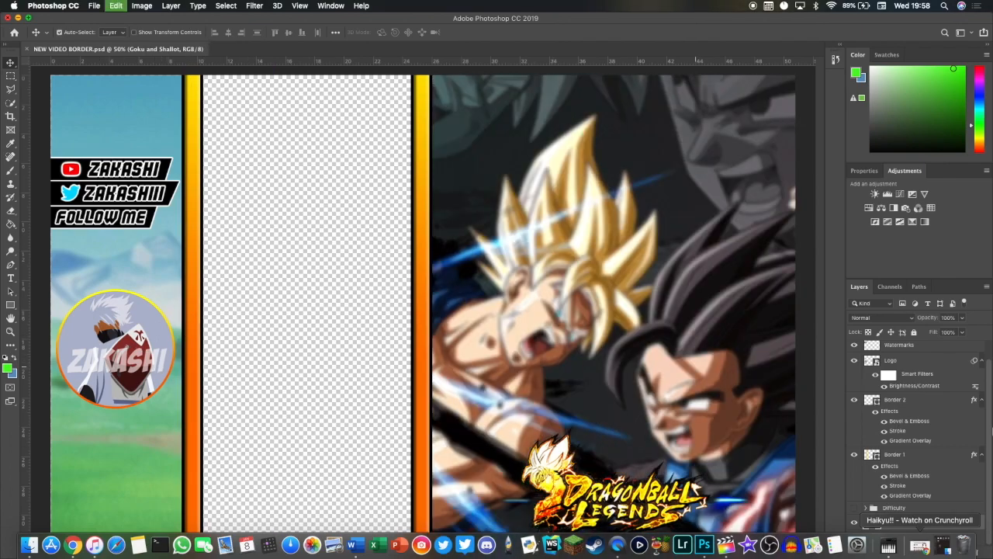
# - Toggle the visibility of the Difficulty, Border 1, Border 2, Logo and Watermarks layers to examine what each contributes
pyautogui.click(894, 509)
pyautogui.click(855, 509)
pyautogui.click(855, 509)
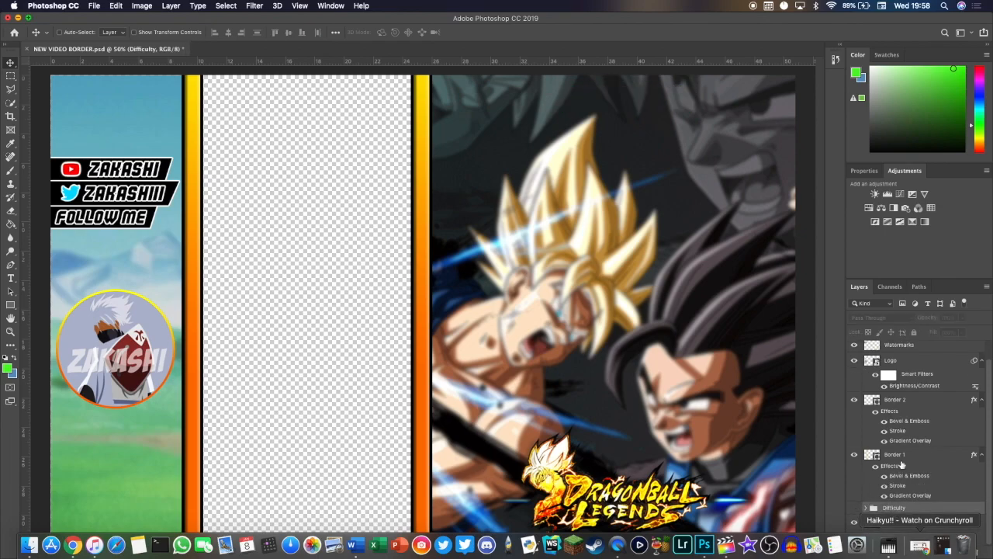
pyautogui.click(895, 457)
pyautogui.click(855, 456)
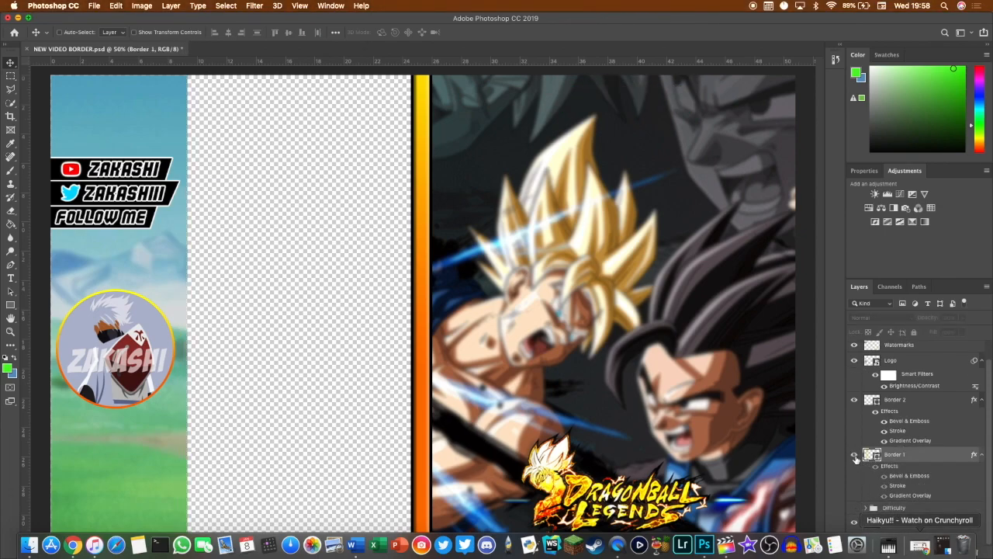
pyautogui.click(854, 400)
pyautogui.click(855, 399)
pyautogui.click(854, 360)
pyautogui.click(854, 361)
pyautogui.click(854, 345)
pyautogui.click(854, 346)
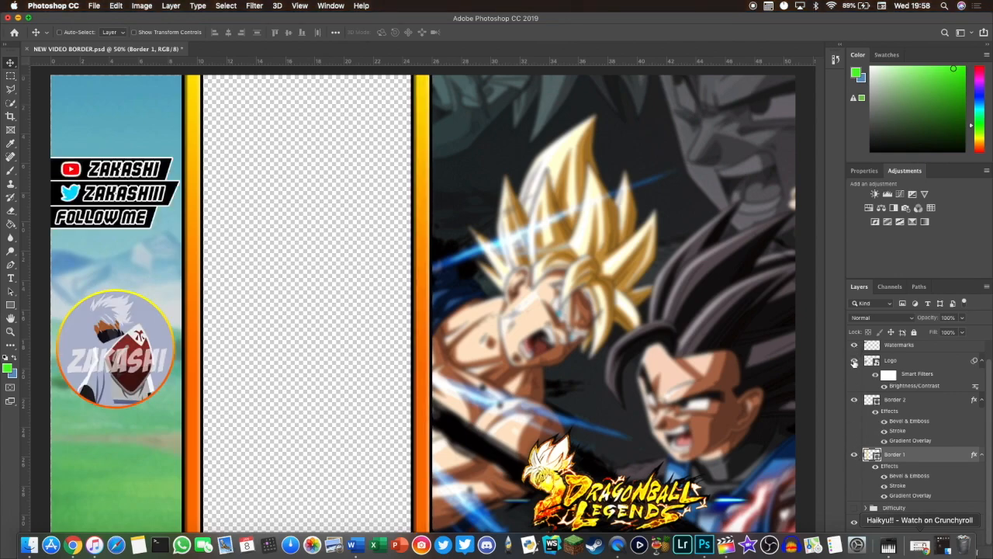
# - Close the Photoshop document and add NEW VIDEO BORDER.png to the start of the Final Cut Pro timeline
pyautogui.click(7, 18)
pyautogui.click(462, 186)
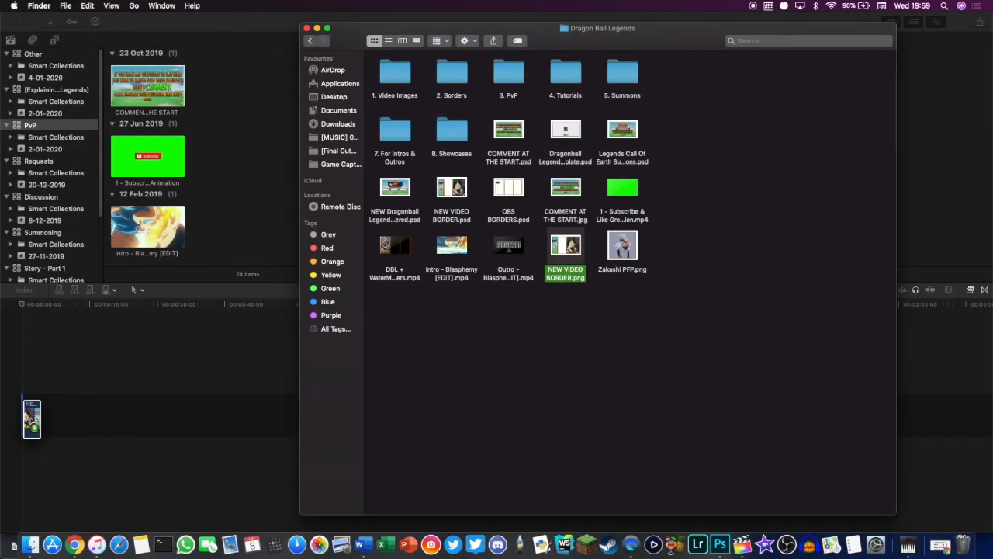
pyautogui.moveTo(27, 419); pyautogui.dragTo(29, 418)
# - Configure the project as 1080p HD at 1920x1080, 23.98p, keeping Apple ProRes 422 rendering and 48kHz stereo audio
pyautogui.click(517, 82)
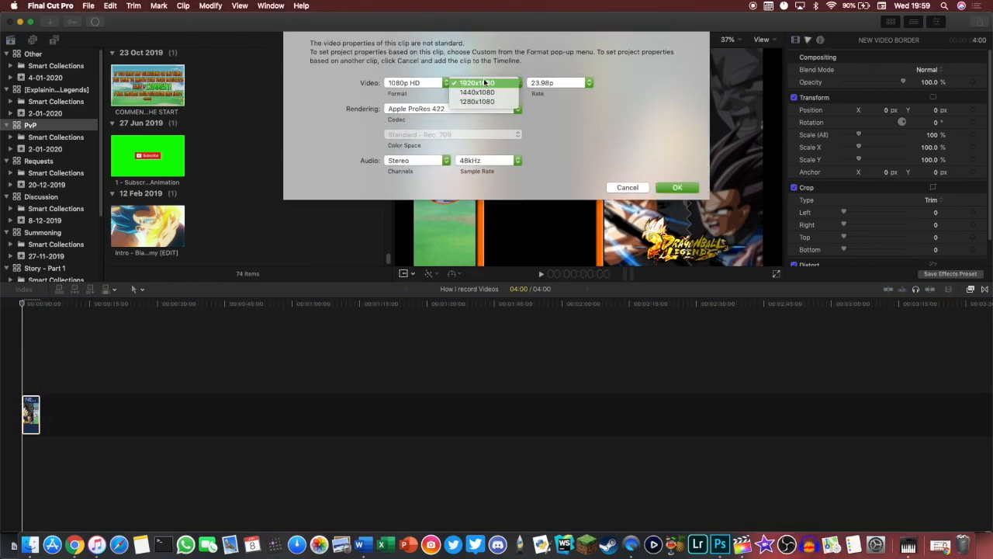
pyautogui.click(489, 83)
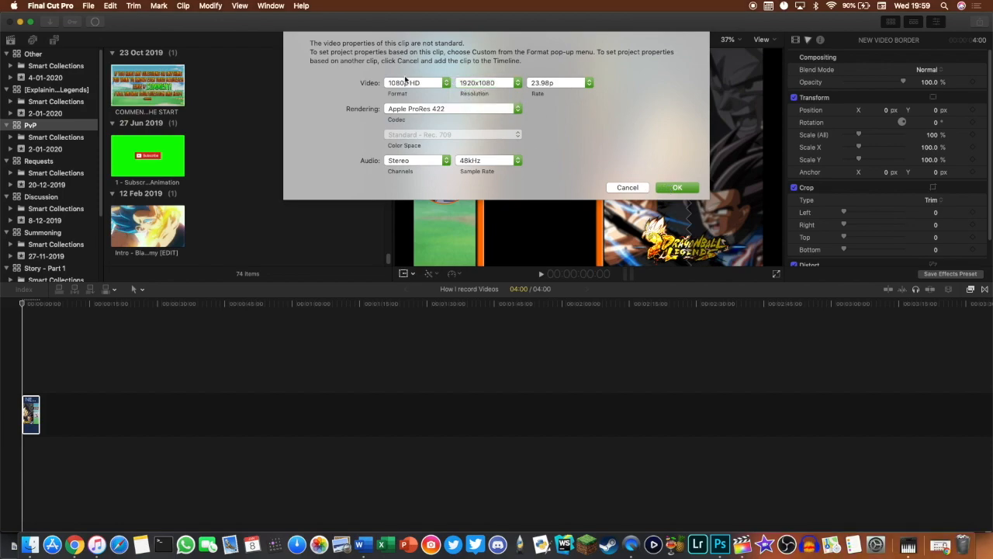
pyautogui.click(466, 82)
pyautogui.click(481, 101)
pyautogui.click(483, 82)
pyautogui.click(476, 65)
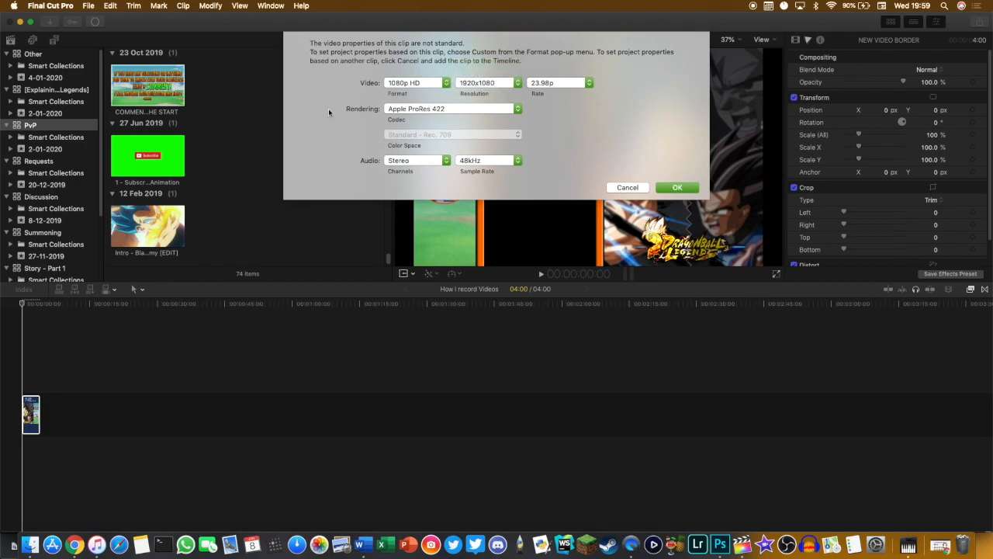
pyautogui.click(677, 187)
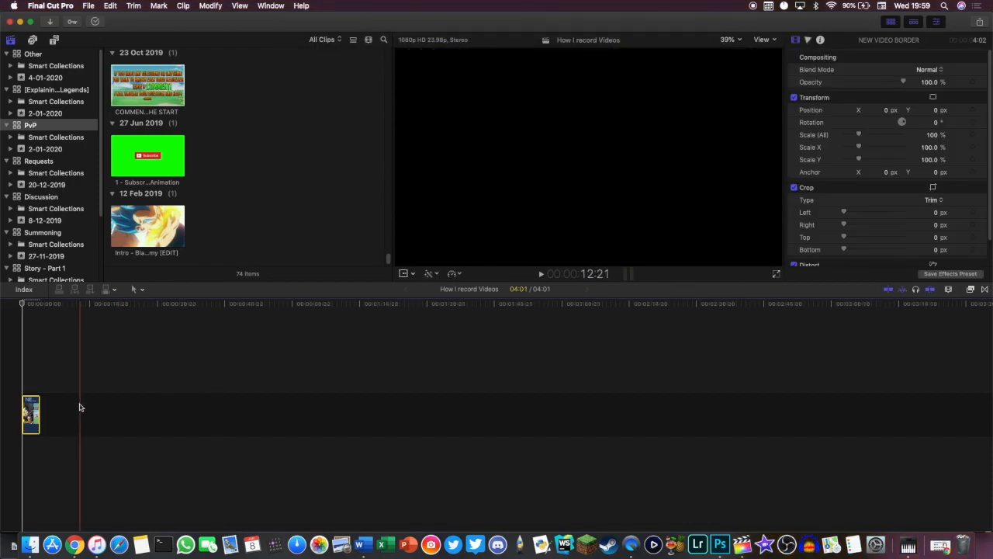
# - Preview the border clip full screen to check how it fills the frame, then return to the editing workspace
pyautogui.click(777, 274)
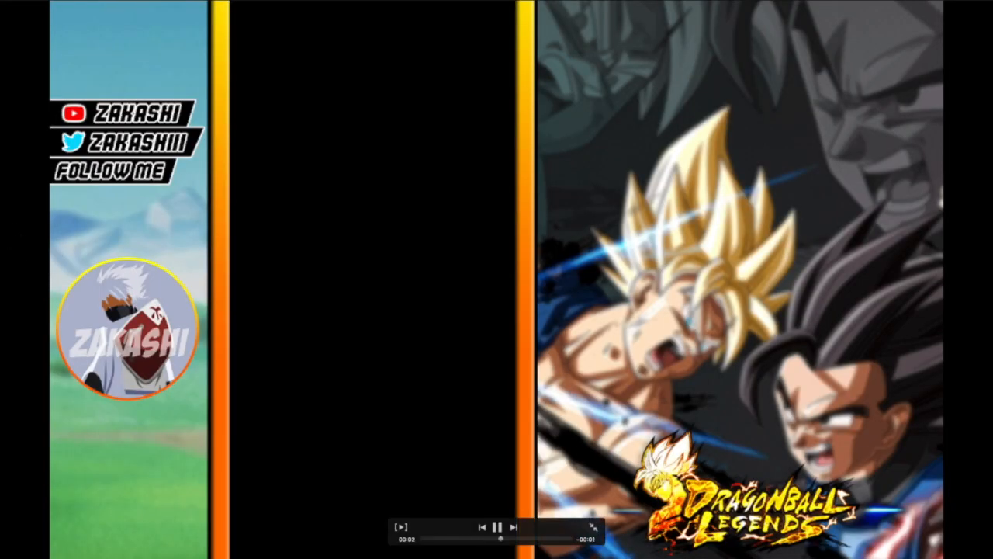
pyautogui.press('Escape')
pyautogui.press('space')
# - Try several overall scale values on the border clip, ending at 110%
pyautogui.click(28, 405)
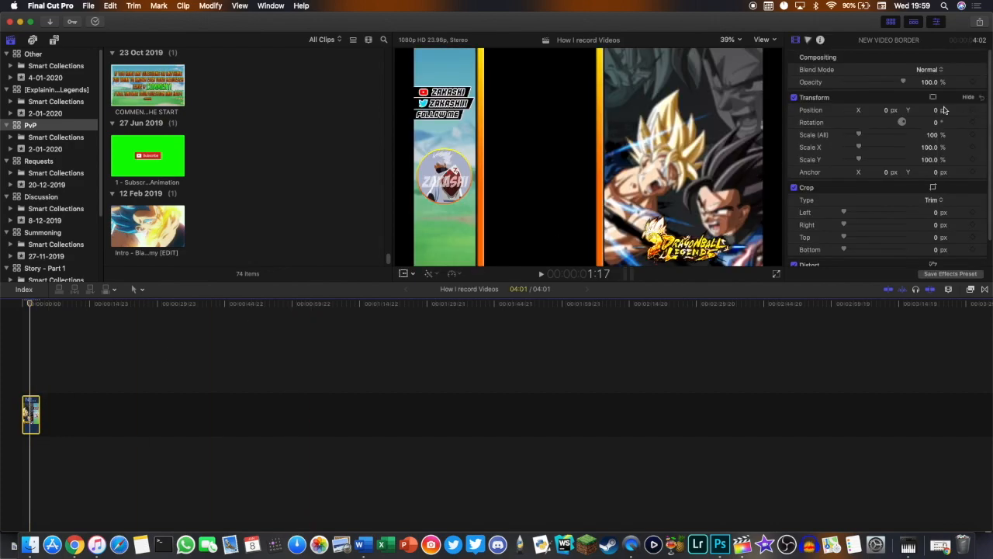
pyautogui.click(931, 136)
pyautogui.write('120')
pyautogui.press('Return')
pyautogui.write('100')
pyautogui.press('Return')
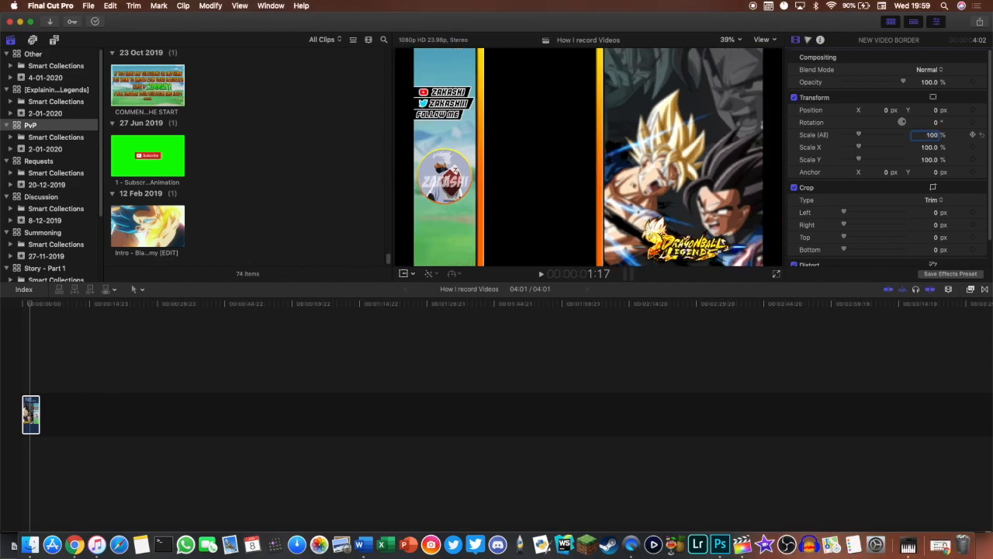
pyautogui.write('11')
pyautogui.press('Return')
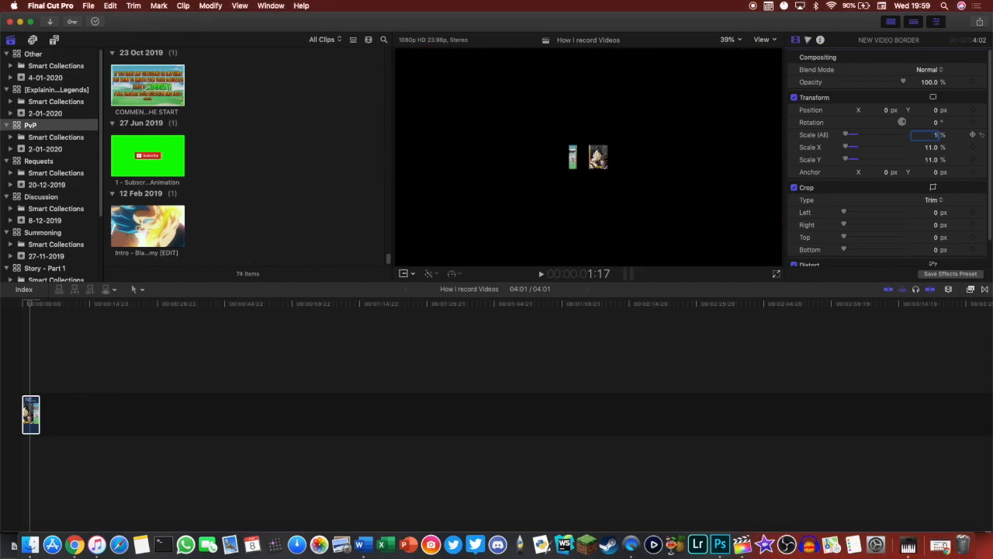
pyautogui.write('110')
pyautogui.press('Return')
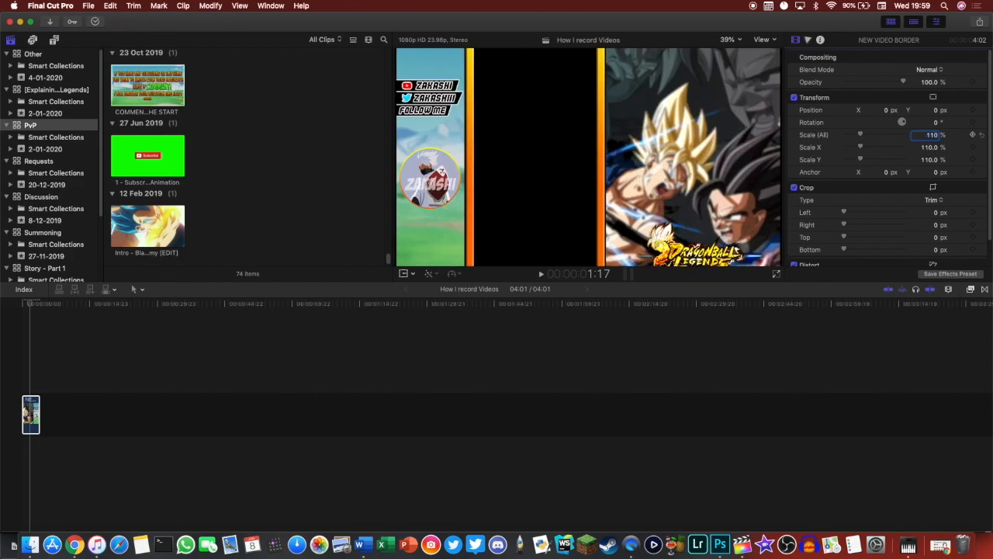
# - Fine-tune the border clip's overall scale, trying 113% before setting it to 112%
pyautogui.click(31, 423)
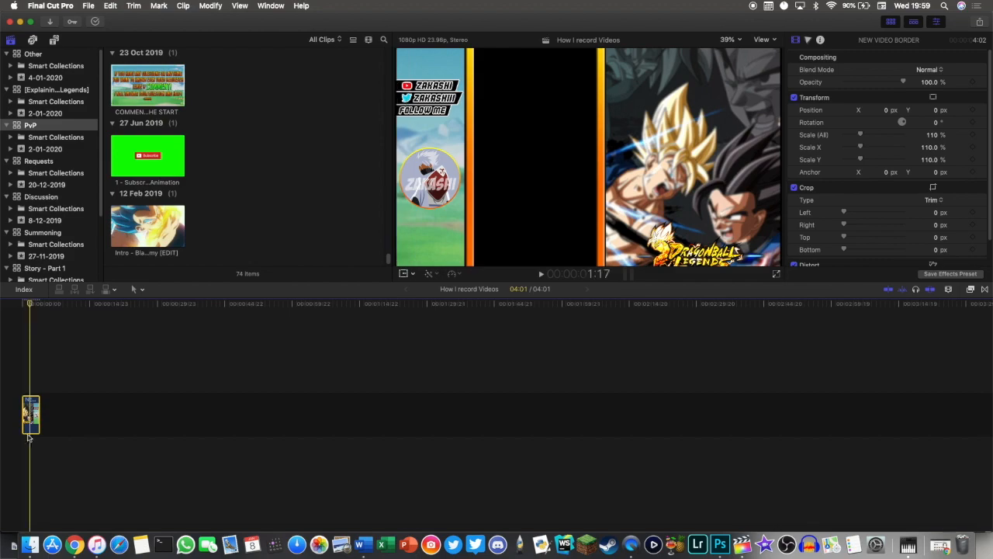
pyautogui.click(935, 135)
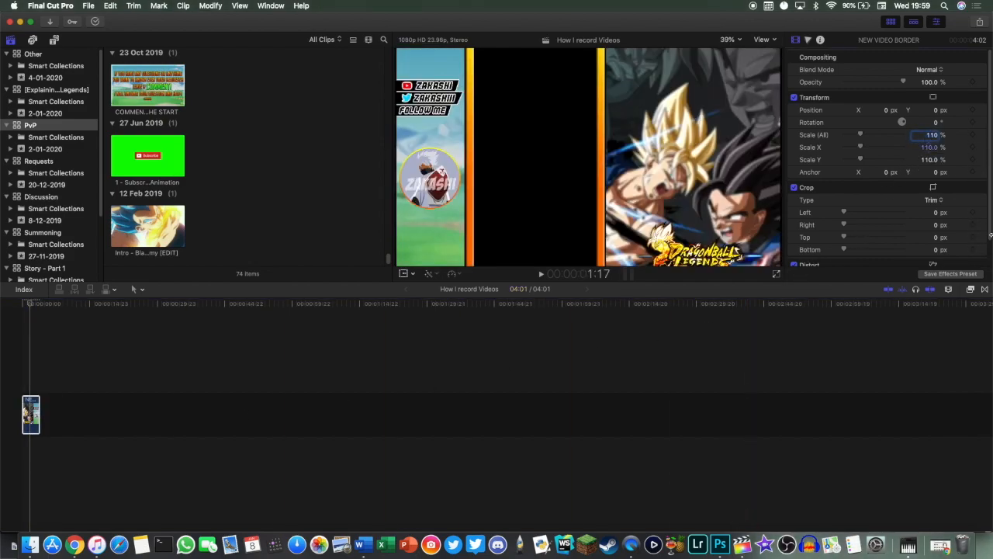
pyautogui.write('2')
pyautogui.press('Return')
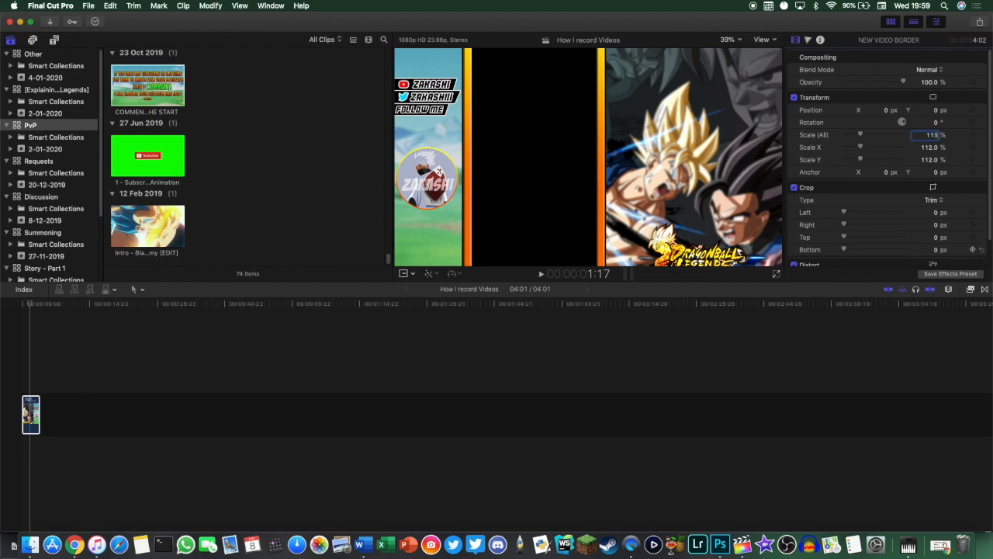
pyautogui.press('Return')
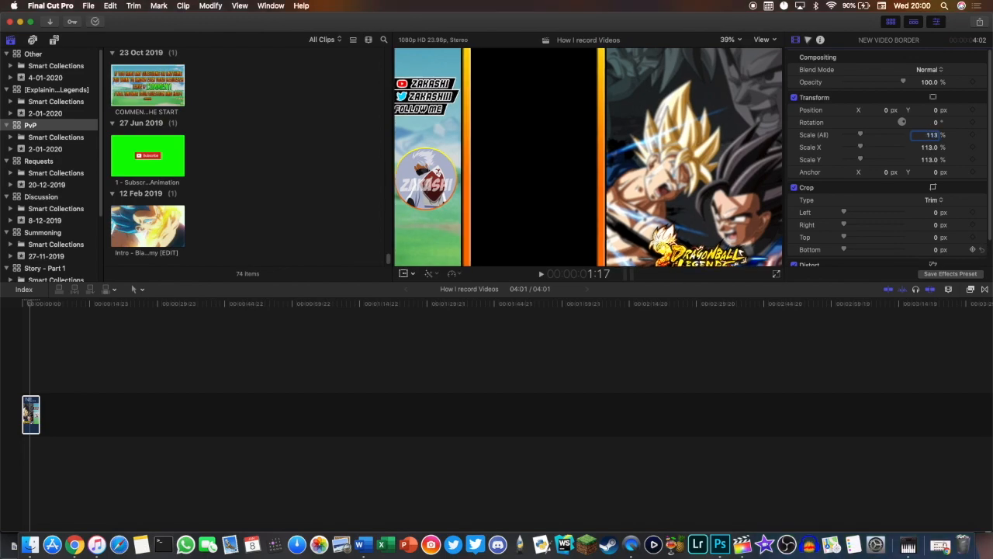
pyautogui.write('2')
pyautogui.press('Return')
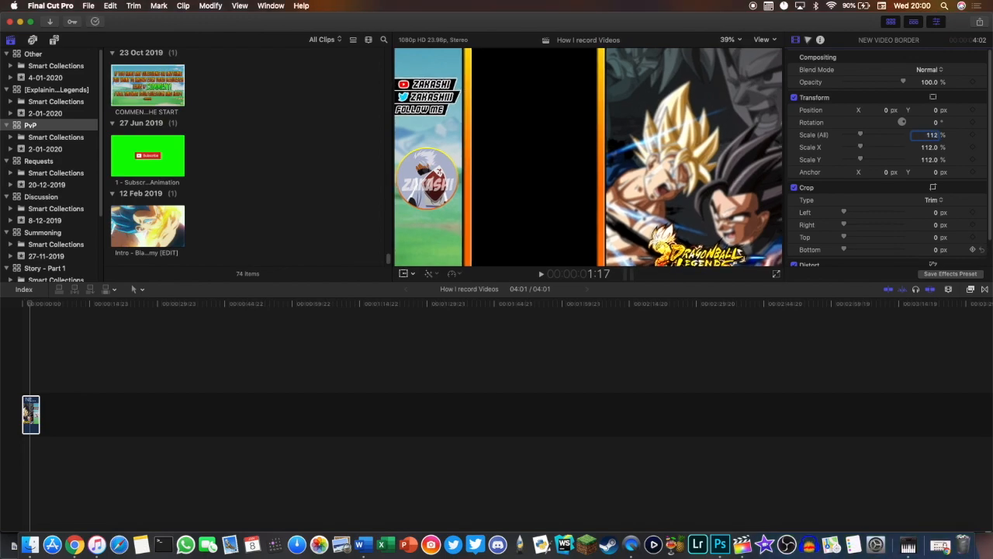
# - Adjust the border clip's vertical position, trying 100 px and 80 px before setting Y to 50 px
pyautogui.click(216, 439)
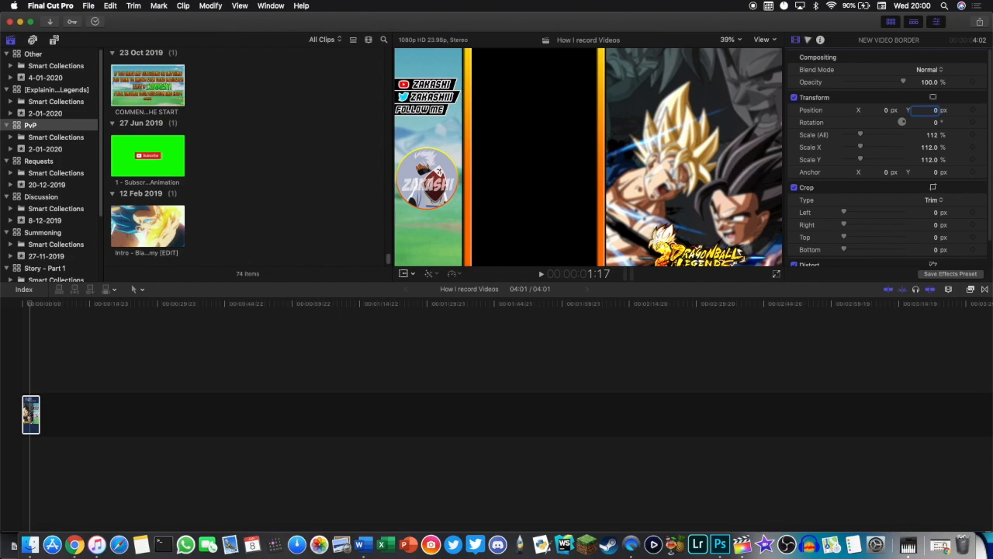
pyautogui.write('100')
pyautogui.press('Return')
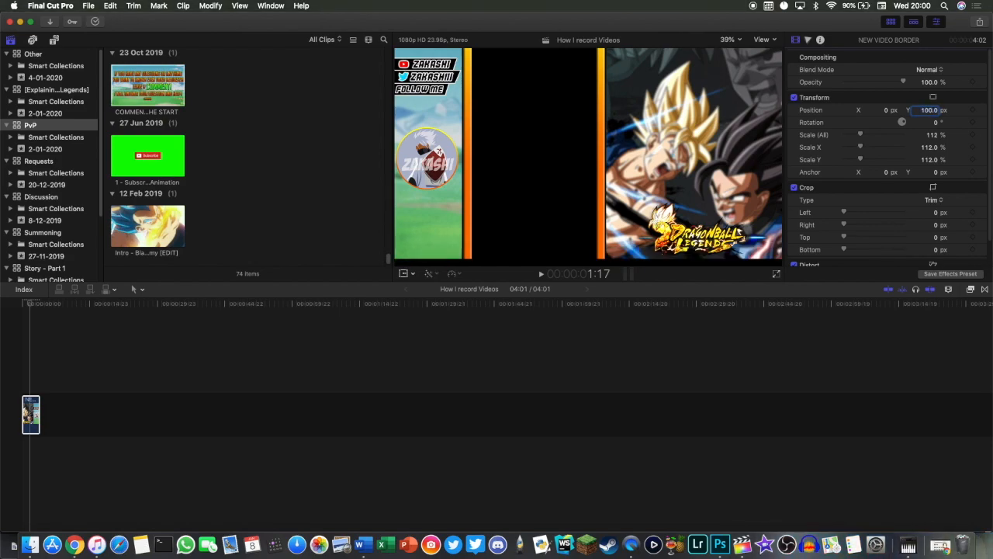
pyautogui.press('Return')
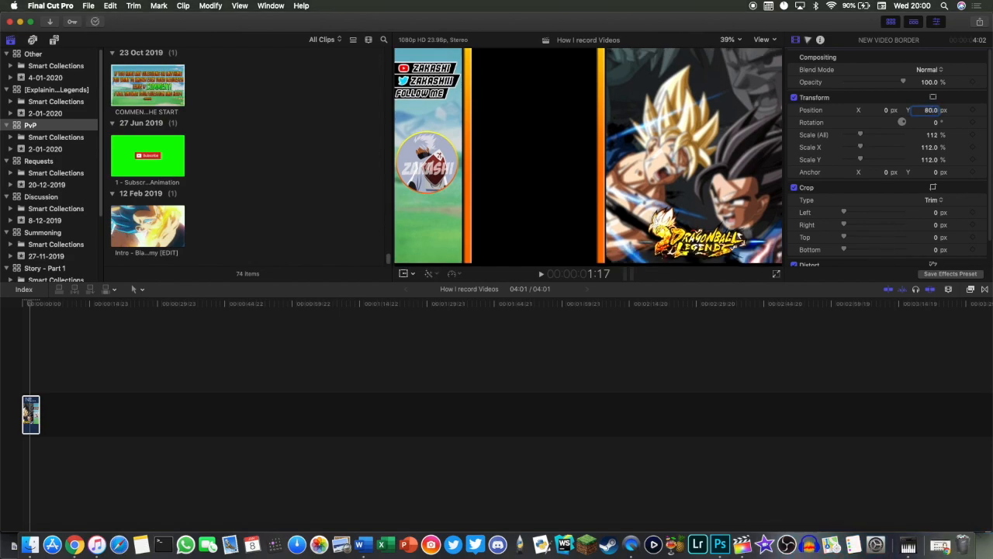
pyautogui.write('50')
pyautogui.press('Return')
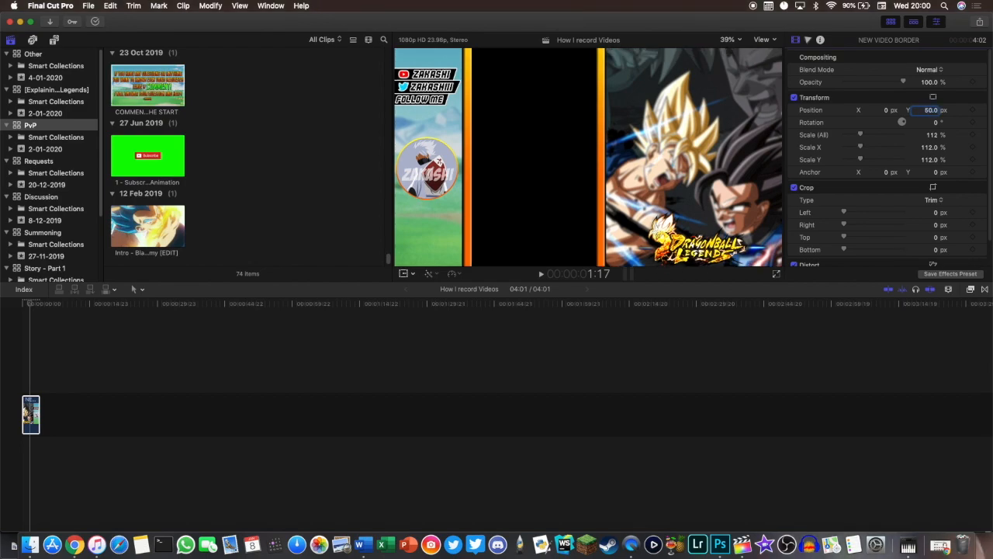
pyautogui.click(24, 426)
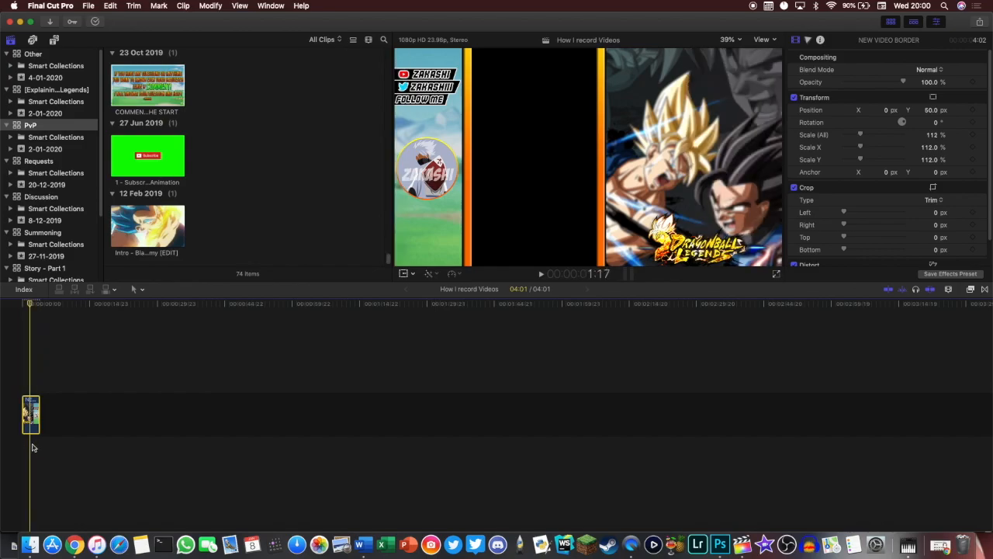
pyautogui.click(40, 421)
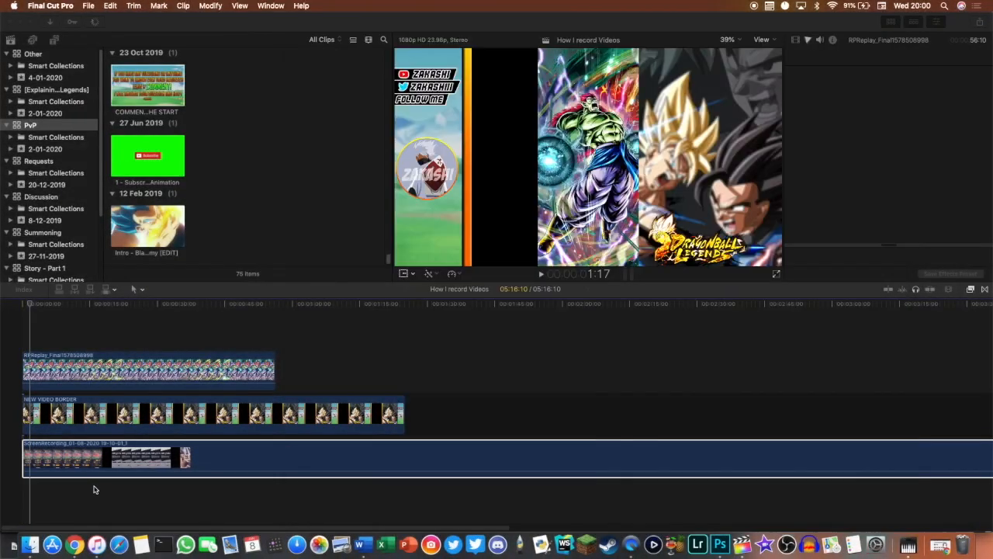
# - Set the horizontal position of the ScreenRecording gameplay clip to -178 px
pyautogui.click(95, 459)
pyautogui.click(795, 40)
pyautogui.write('-17')
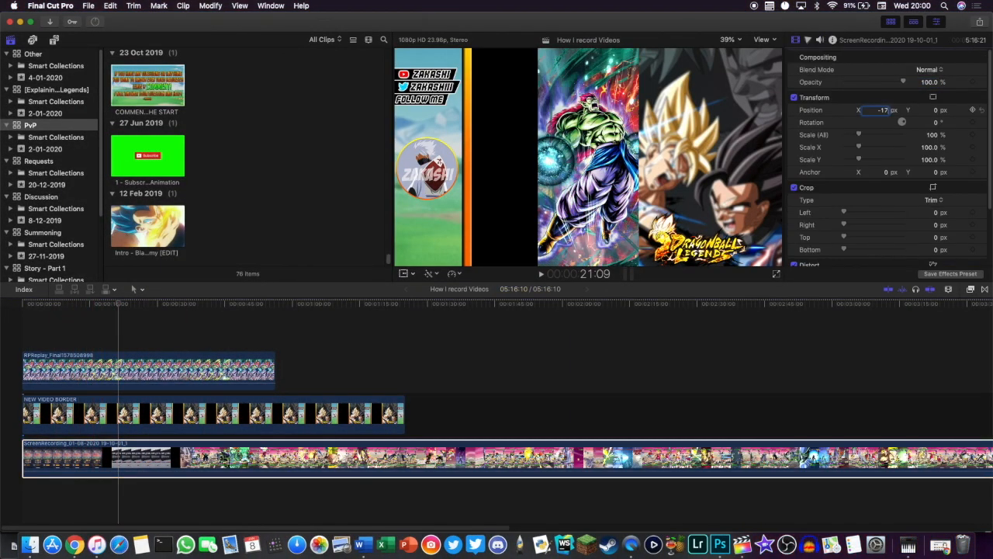
pyautogui.write('8')
pyautogui.press('Return')
pyautogui.press('Return')
# - Enlarge the RPReplay clip to about 180% and move it over the border's character artwork, at about X 539.5, Y -503.2 px
pyautogui.click(113, 370)
pyautogui.click(882, 112)
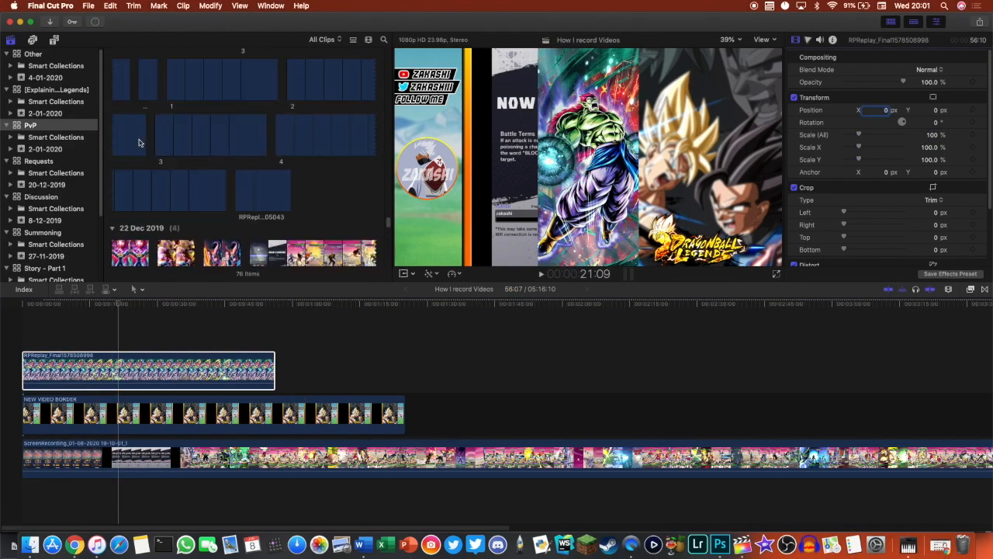
pyautogui.click(111, 456)
pyautogui.click(112, 371)
pyautogui.click(934, 97)
pyautogui.moveTo(589, 163); pyautogui.dragTo(693, 184)
pyautogui.moveTo(641, 70); pyautogui.dragTo(609, 6)
pyautogui.moveTo(670, 201); pyautogui.dragTo(674, 281)
pyautogui.moveTo(613, 77); pyautogui.dragTo(606, 63)
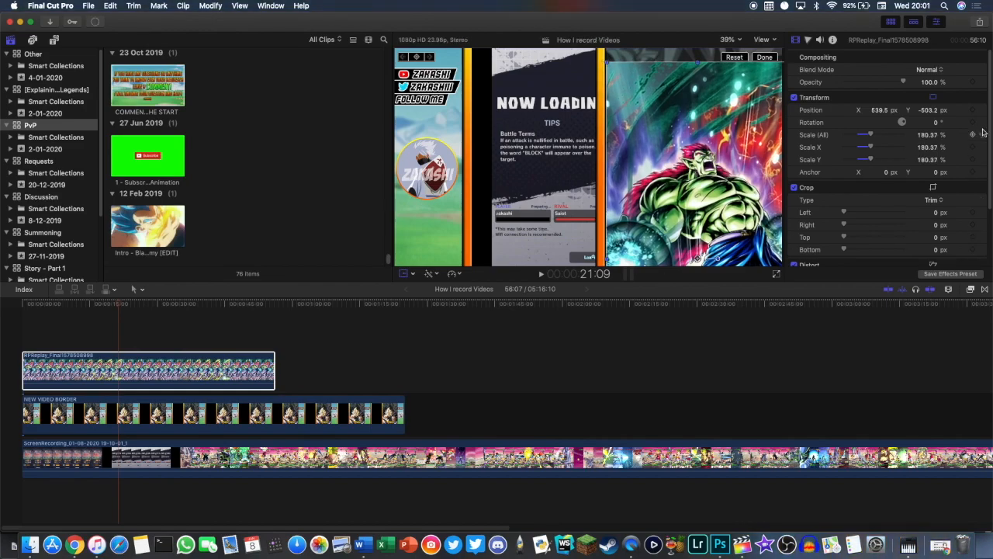
# - Refine the RPReplay clip's fit over the artwork panel with 176.08% scale, X 528 px and Y about -287.6 px
pyautogui.moveTo(712, 200); pyautogui.dragTo(711, 190)
pyautogui.moveTo(606, 54); pyautogui.dragTo(606, 78)
pyautogui.write('176.08')
pyautogui.press('Return')
pyautogui.moveTo(729, 169); pyautogui.dragTo(733, 114)
pyautogui.click(879, 114)
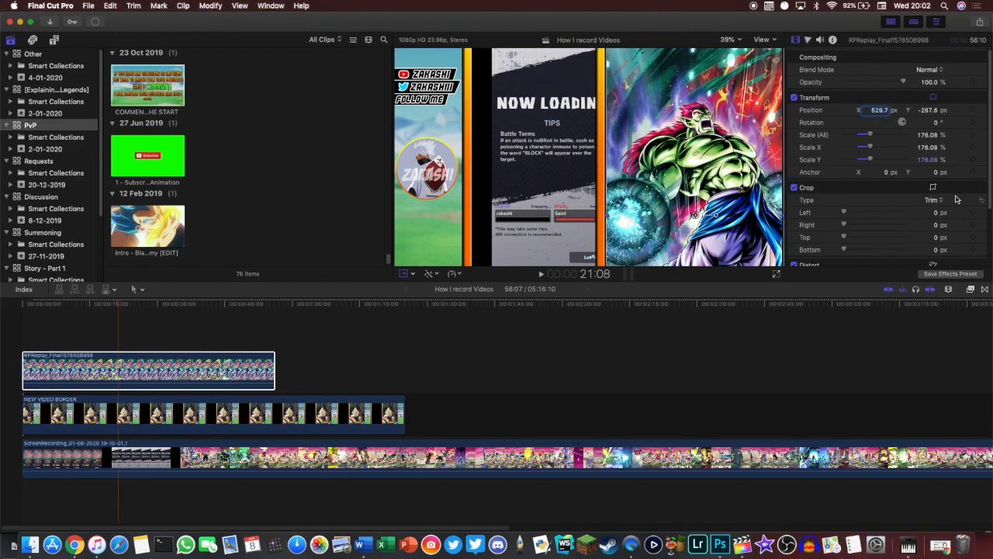
pyautogui.write('528.9')
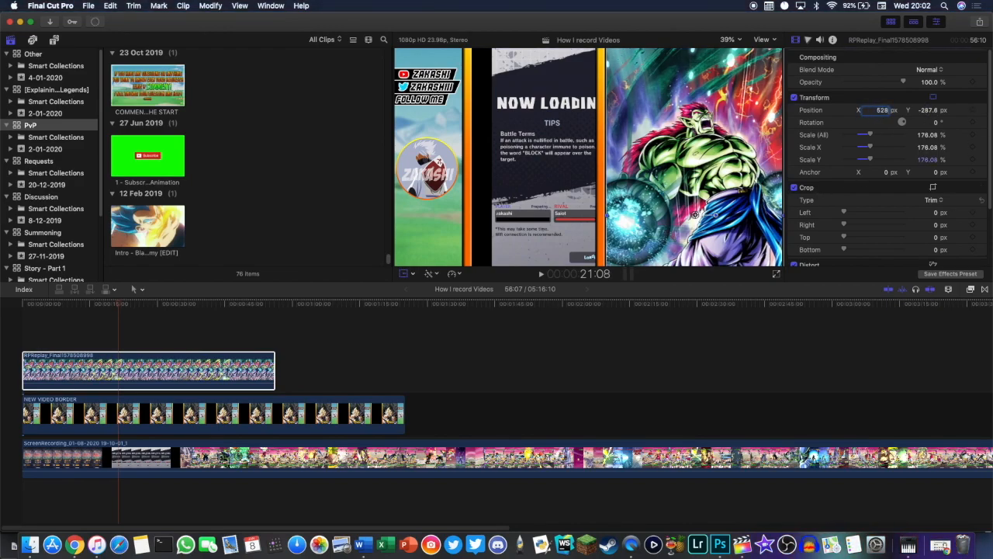
pyautogui.press('Return')
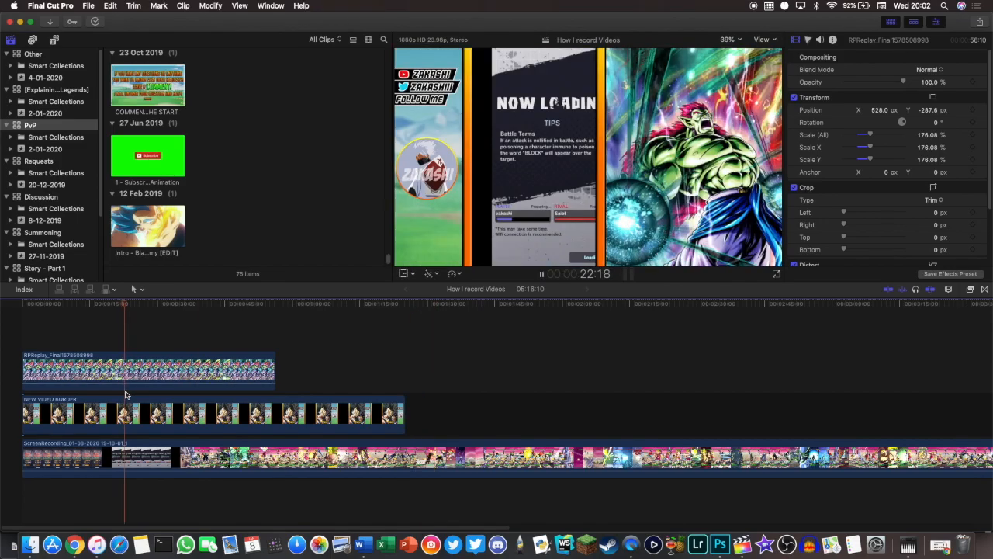
# - Fit the ScreenRecording clip inside the border's empty window at 120% scale, positioned at about X -266.3, Y -14.2 px
pyautogui.click(129, 457)
pyautogui.click(934, 97)
pyautogui.moveTo(552, 160); pyautogui.dragTo(535, 160)
# - Split the ScreenRecording clip at 37:00, delete the loading section before it, and align the remaining gameplay with the timeline start
pyautogui.click(174, 500)
pyautogui.click(206, 462)
pyautogui.press('super+b')
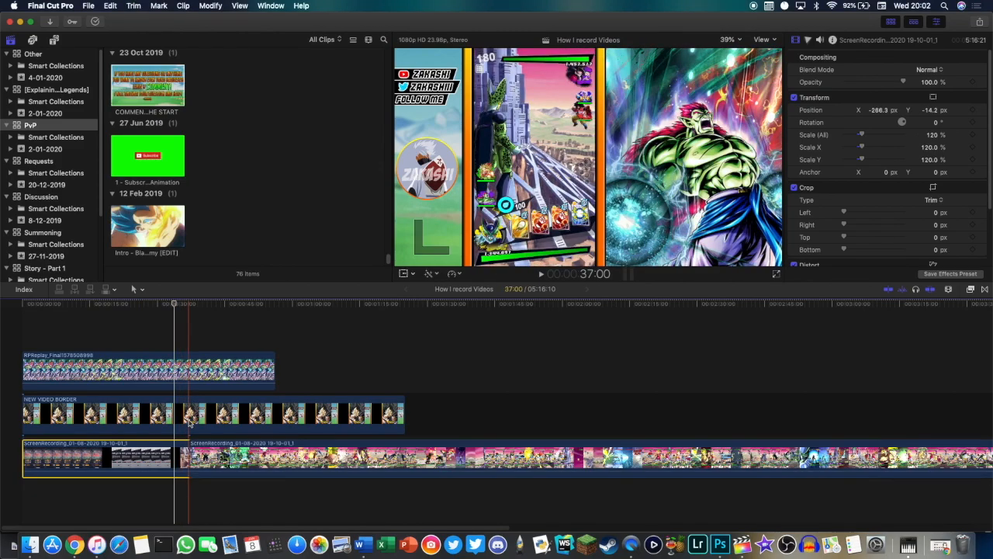
pyautogui.press('Delete')
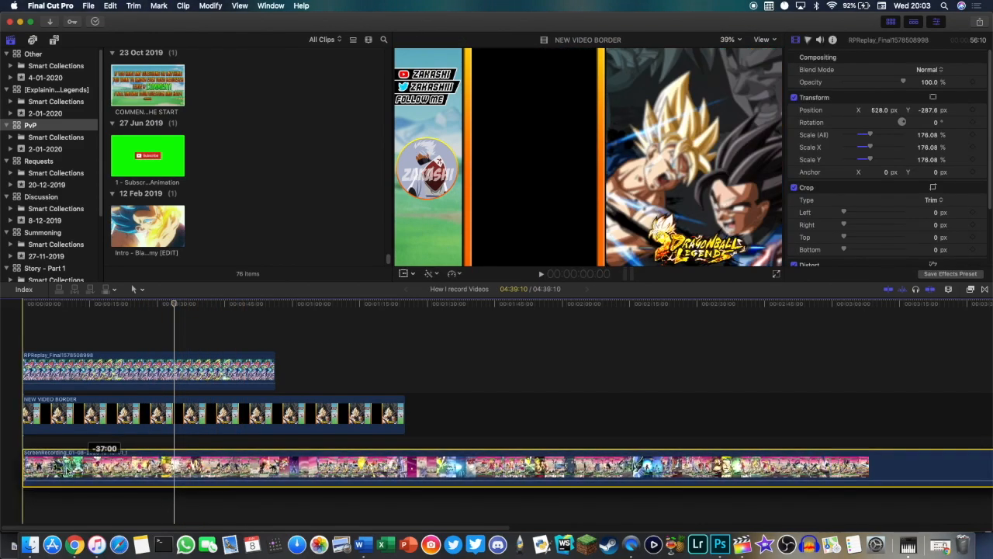
# - Cut the border and ScreenRecording clips at 56:07, where the RPReplay clip ends, and delete the excess
pyautogui.click(275, 419)
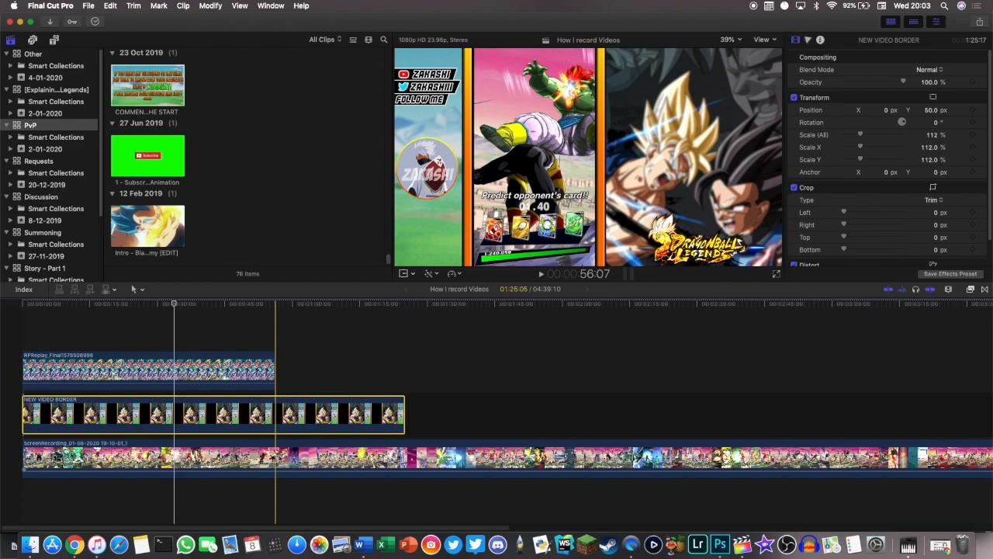
pyautogui.keyDown('super'); pyautogui.click(275, 458); pyautogui.keyUp('super')
pyautogui.press('super+b')
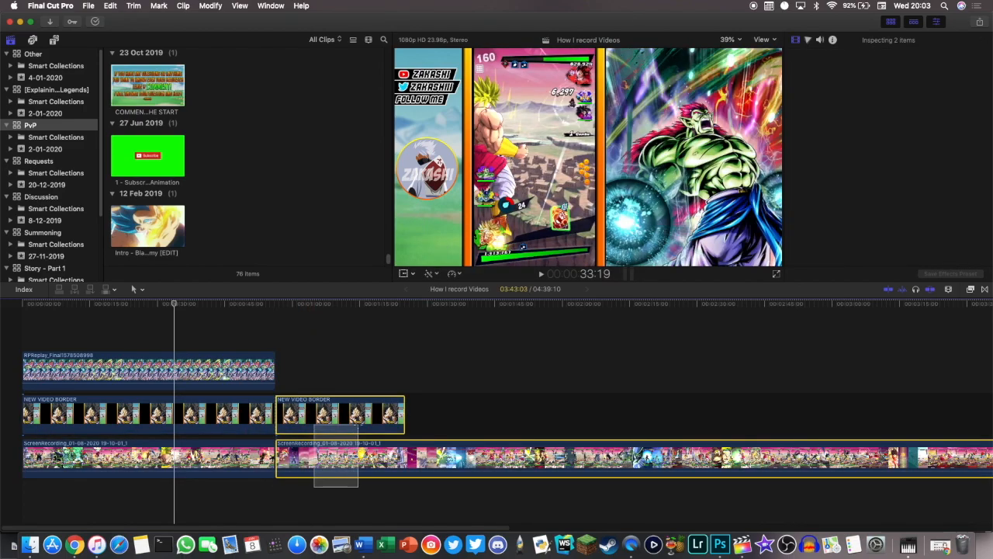
pyautogui.press('Delete')
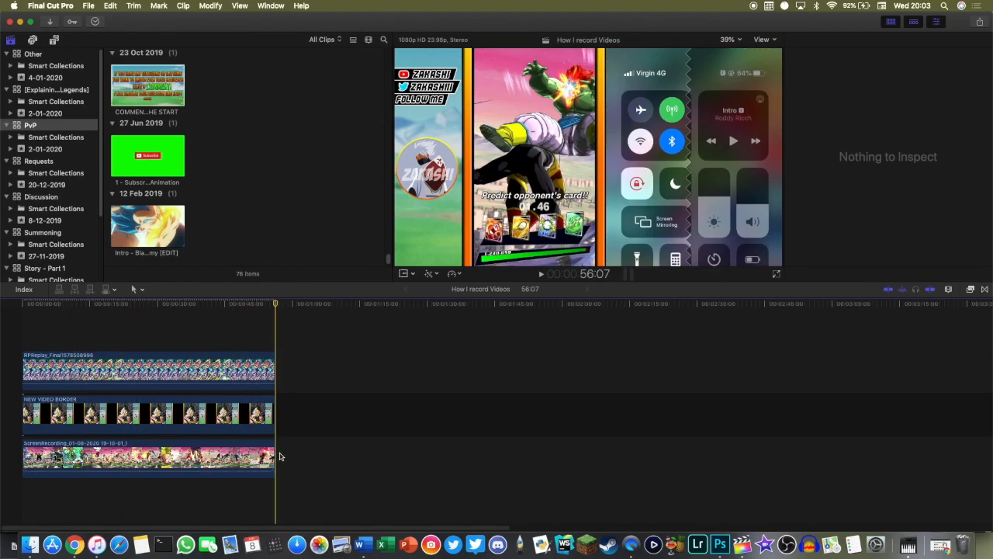
# - Shorten the RPReplay clip to end at 54:08, then cut the border and ScreenRecording clips there and delete their leftover ends
pyautogui.moveTo(273, 377); pyautogui.dragTo(267, 376)
pyautogui.click(258, 415)
pyautogui.keyDown('super'); pyautogui.click(266, 449); pyautogui.keyUp('super')
pyautogui.keyDown('super'); pyautogui.click(264, 412); pyautogui.keyUp('super')
pyautogui.keyDown('super'); pyautogui.click(264, 413); pyautogui.keyUp('super')
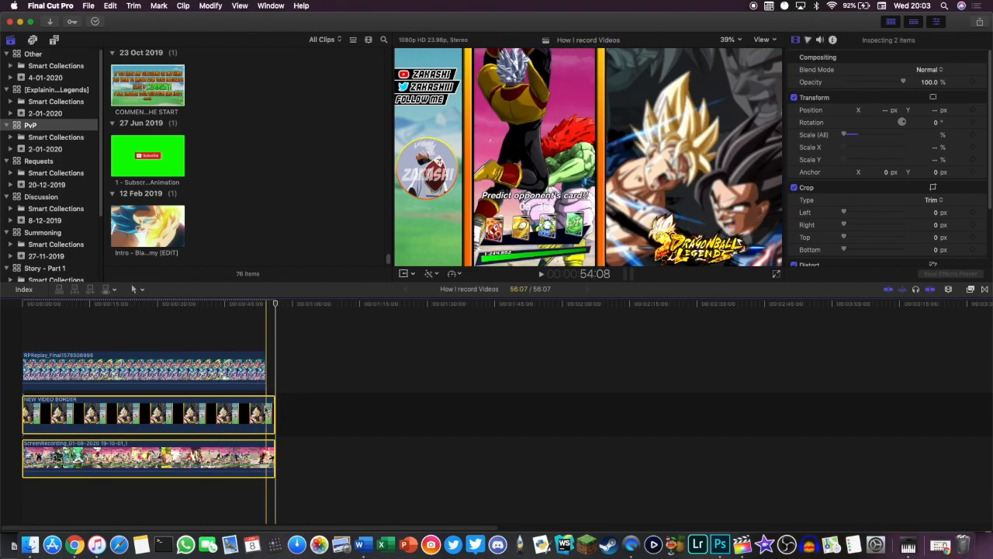
pyautogui.press('super+b')
pyautogui.moveTo(288, 456); pyautogui.dragTo(272, 427)
pyautogui.press('Delete')
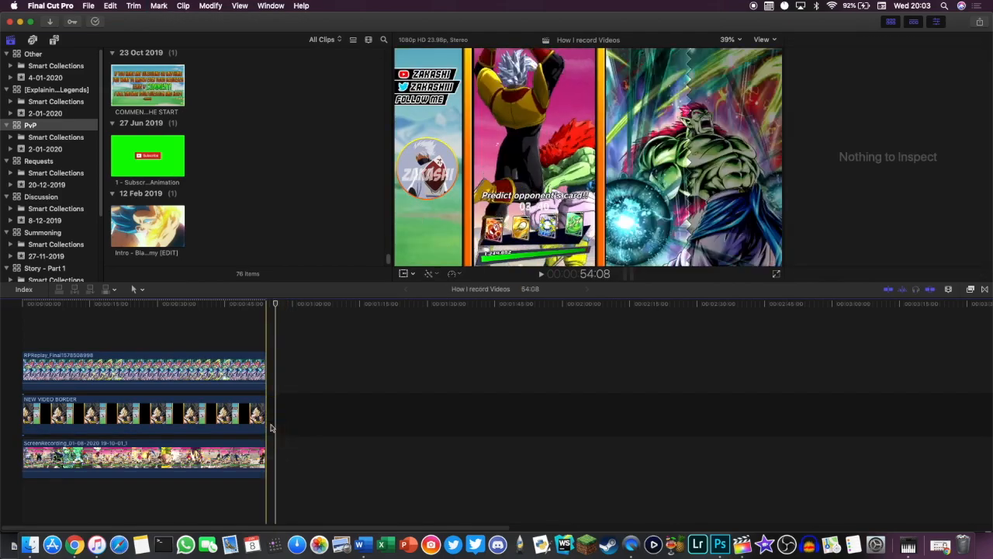